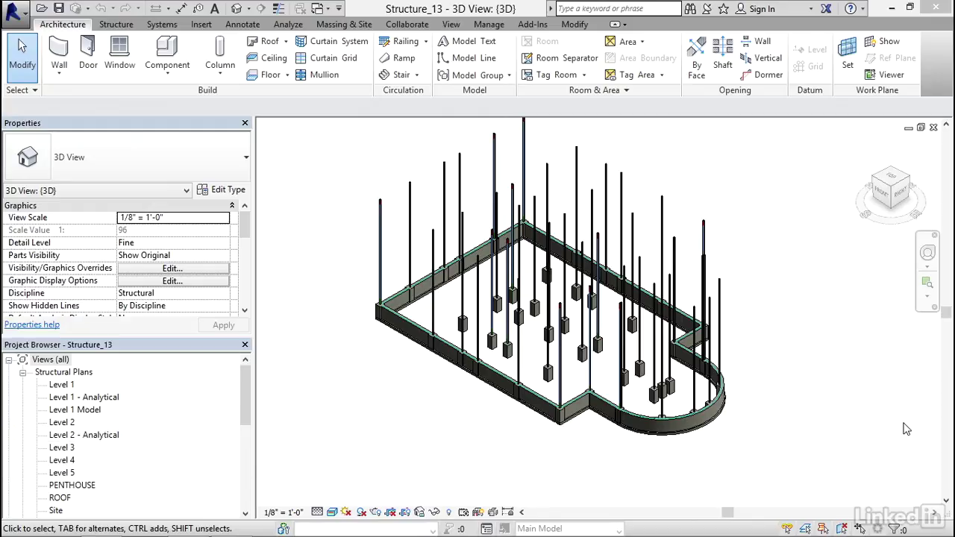
Open the T.O.FOOTING plan and duplicate the isolated footing type as 3'-6" x 3'-6" x 12".
drag(247, 398, 249, 439)
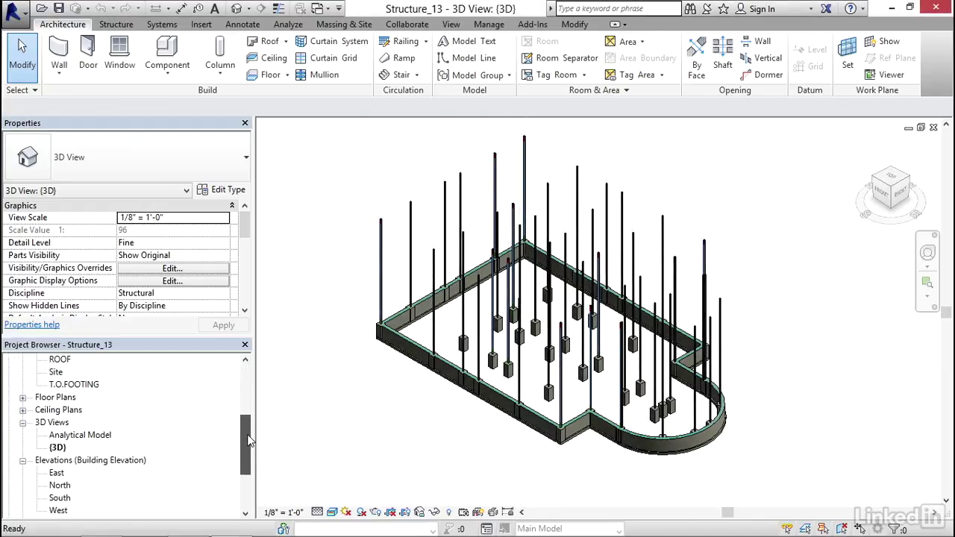
double_click(79, 386)
click(118, 24)
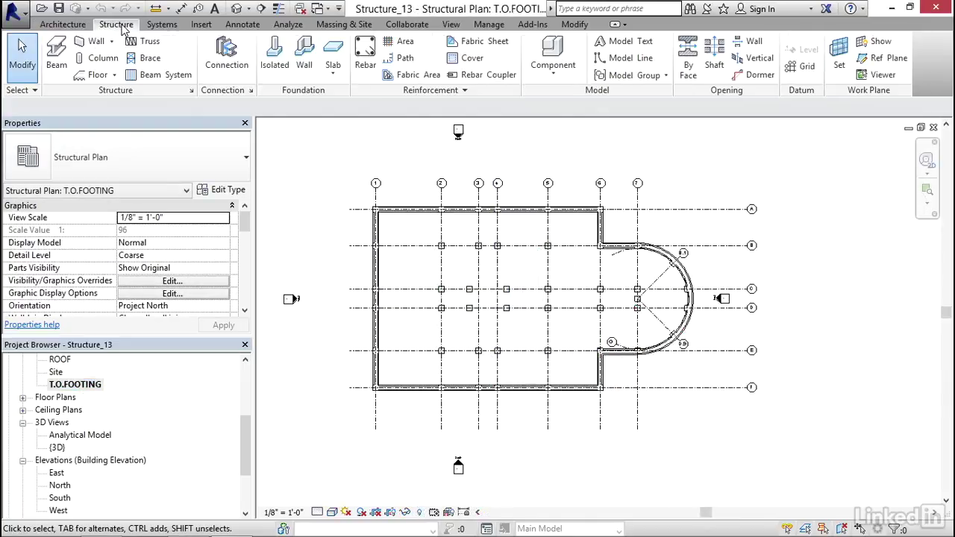
click(274, 66)
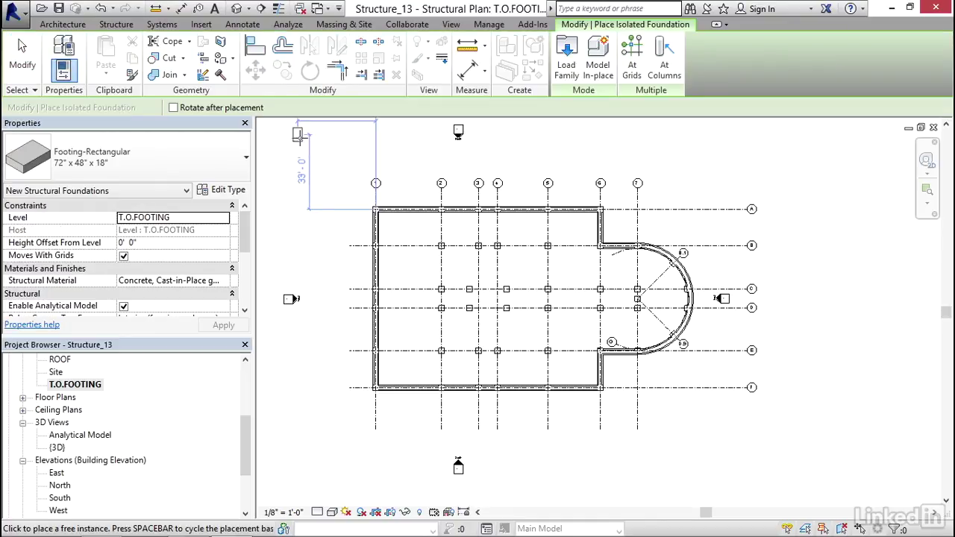
click(226, 190)
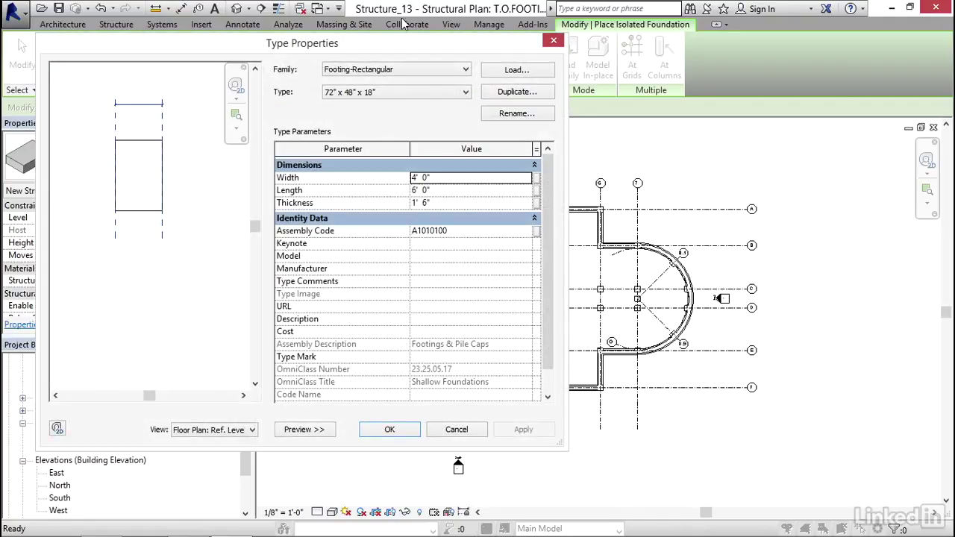
click(508, 93)
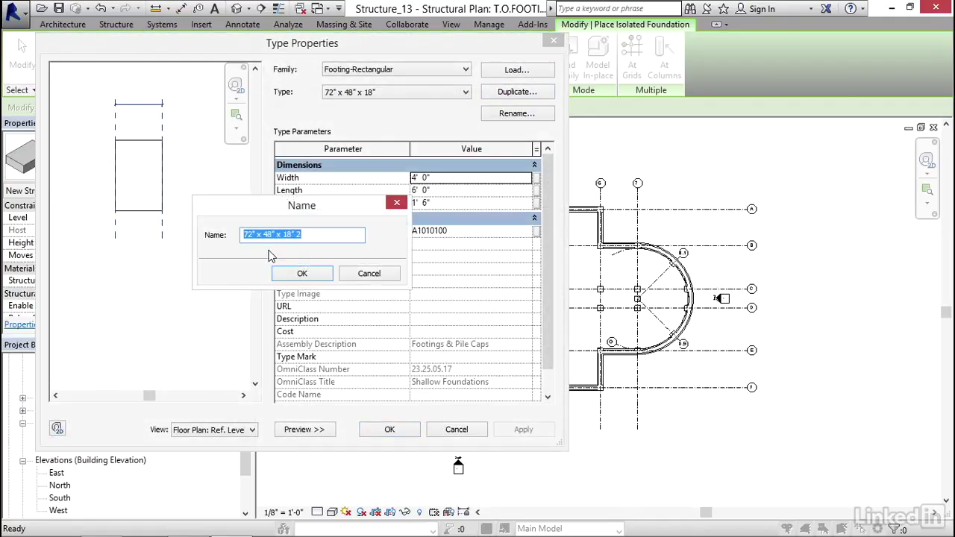
click(251, 234)
key(BackSpace)
key(BackSpace)
text(3'-6" x )
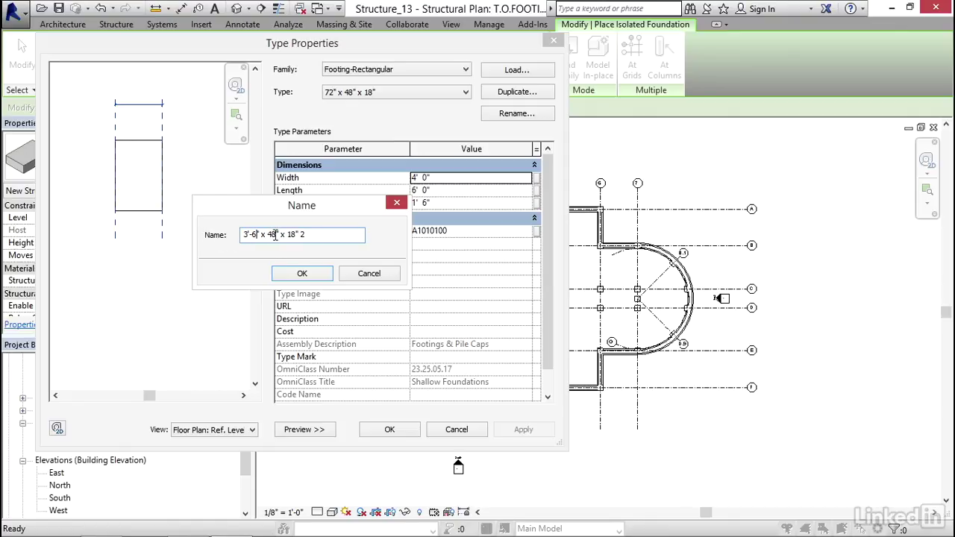
text(3'-6)
drag(292, 240, 307, 237)
text(12)
click(302, 274)
Set the new footing type's Width and Length to 3' 6" and Thickness to 12".
click(448, 177)
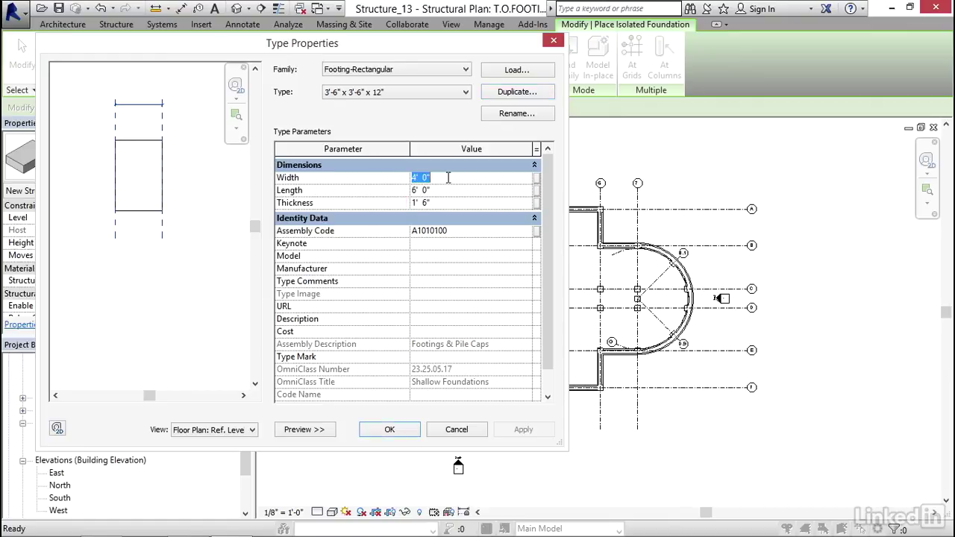
text(3 6)
click(447, 191)
text(3')
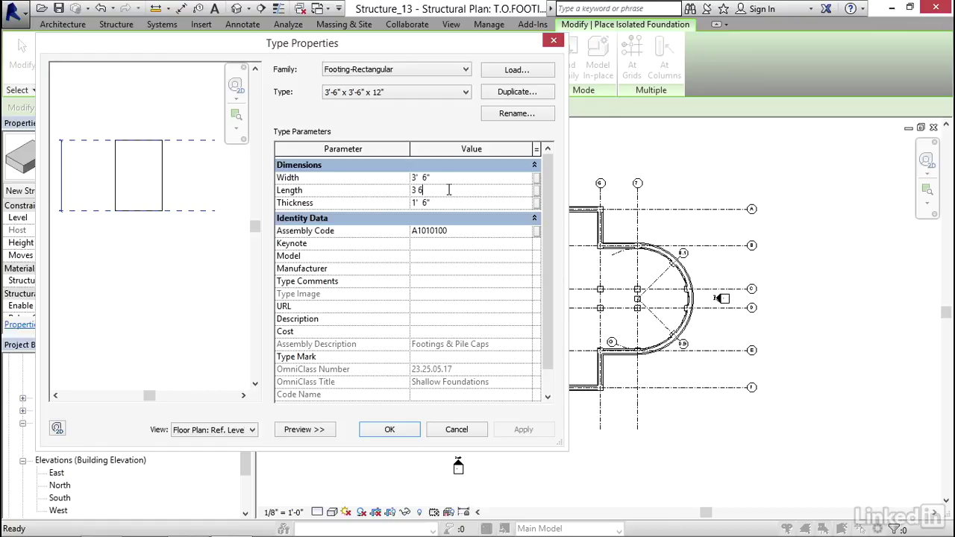
text( 6)
click(447, 203)
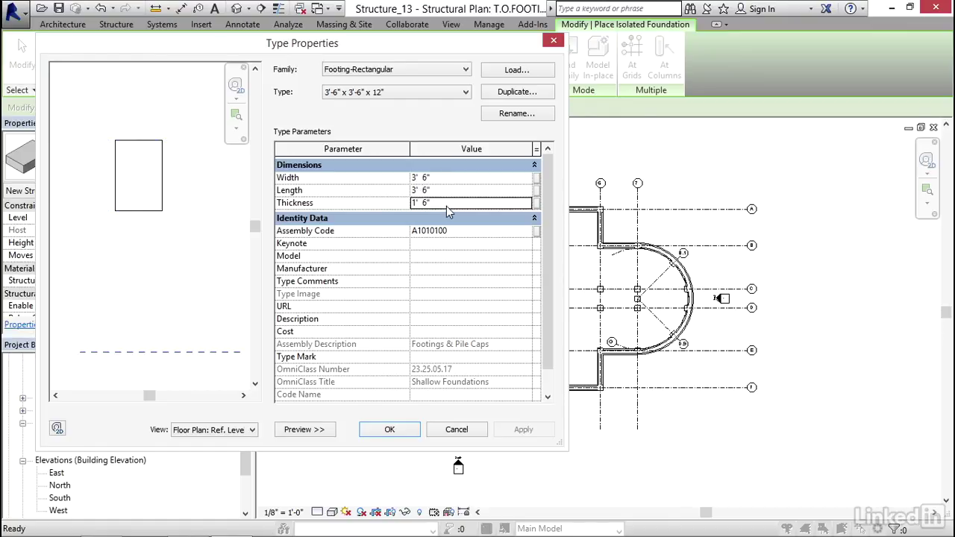
text(12)
key(Return)
Apply the new type and place footings under all columns using an At Columns window selection.
click(399, 433)
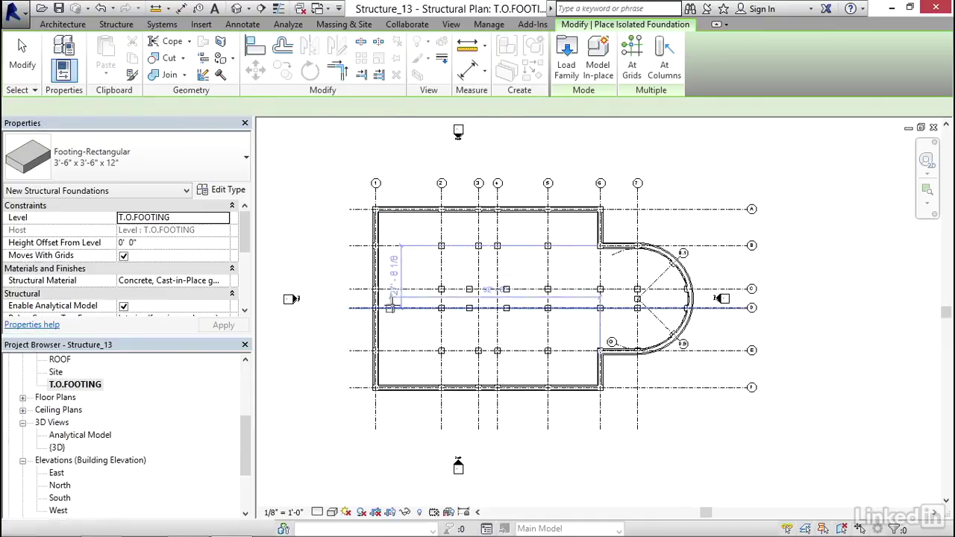
middle_drag(420, 277, 392, 328)
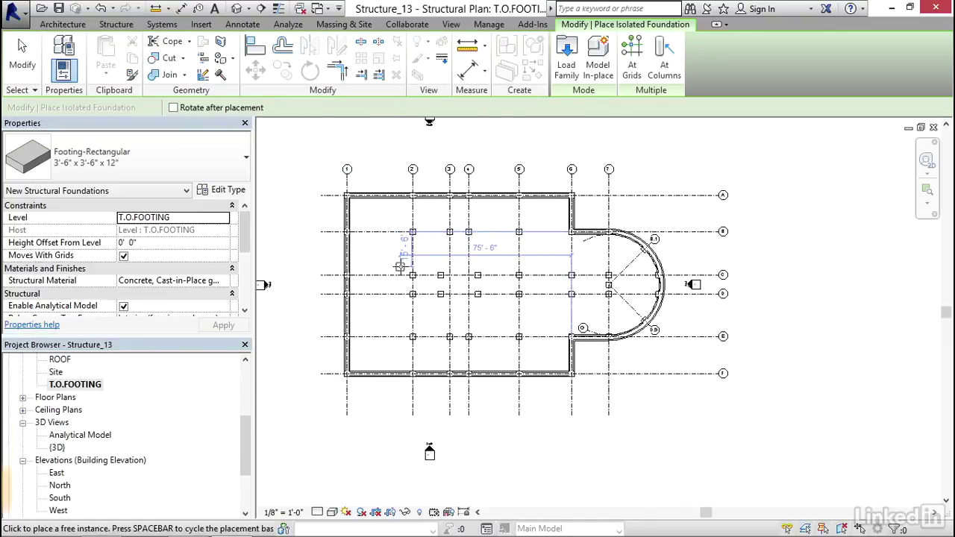
click(660, 56)
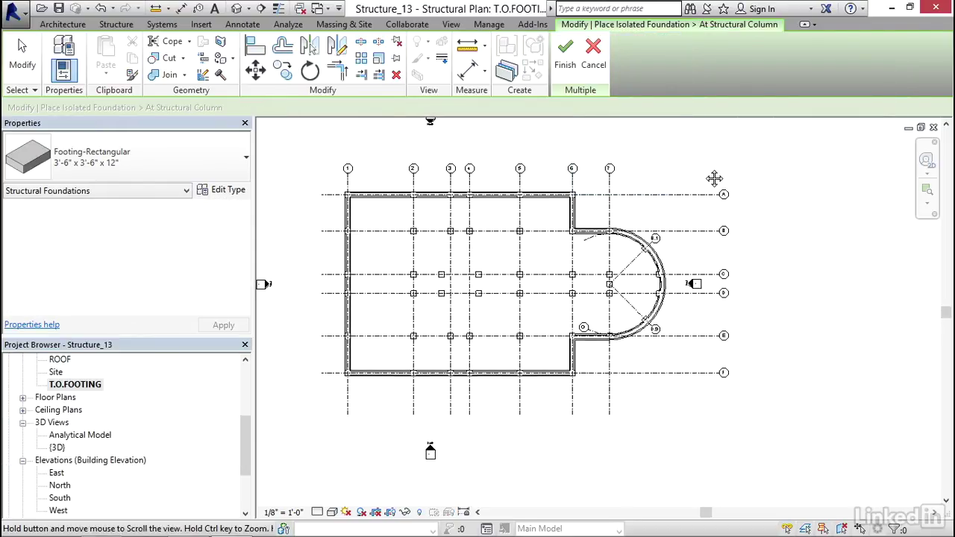
drag(701, 164, 328, 393)
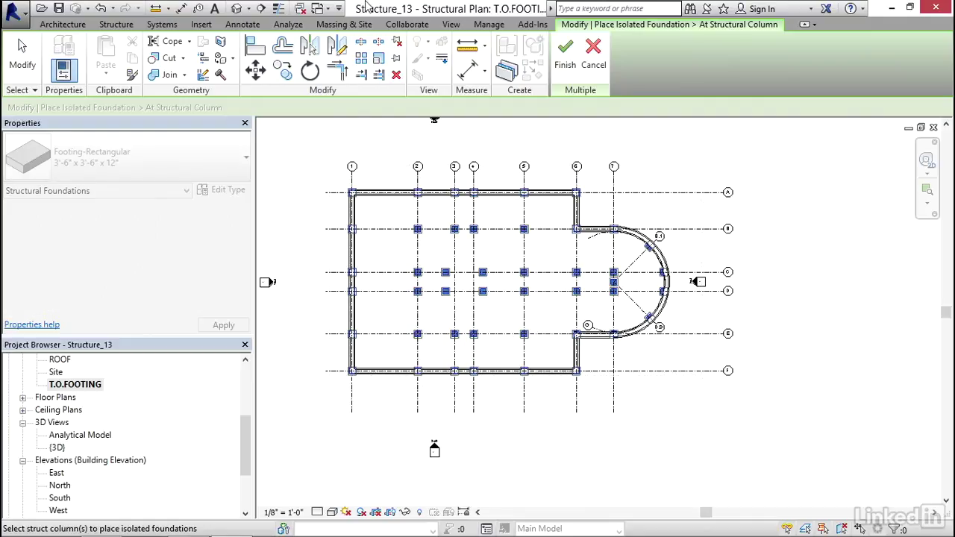
click(565, 63)
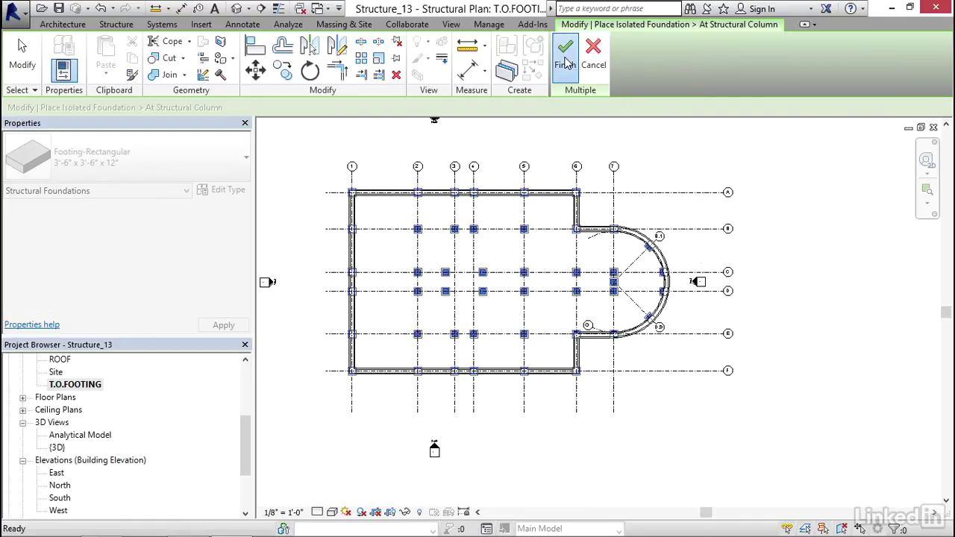
key(Escape)
scroll(472, 203, up, 1)
scroll(472, 203, up, 3)
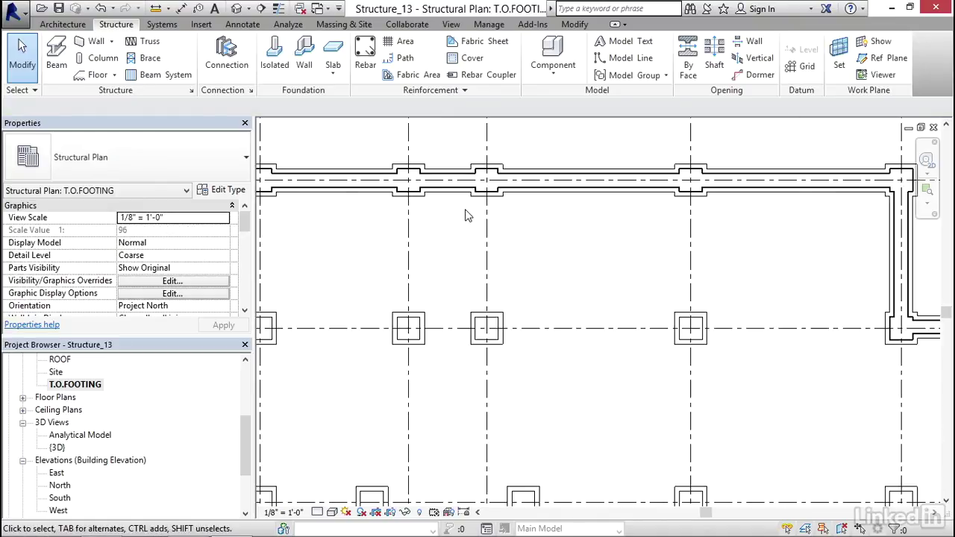
middle_drag(458, 203, 440, 267)
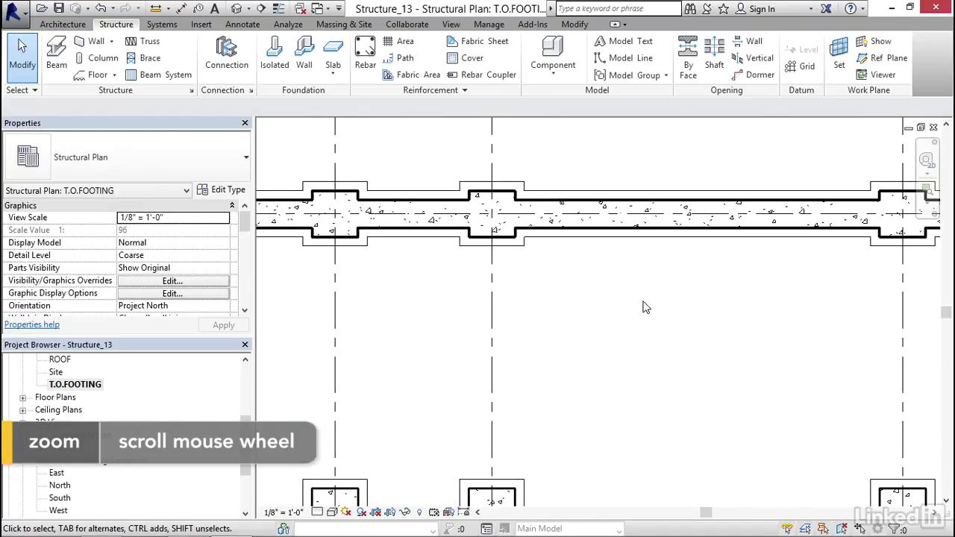
scroll(646, 307, down, 2)
middle_drag(375, 268, 693, 321)
scroll(447, 249, up, 2)
scroll(615, 355, down, 1)
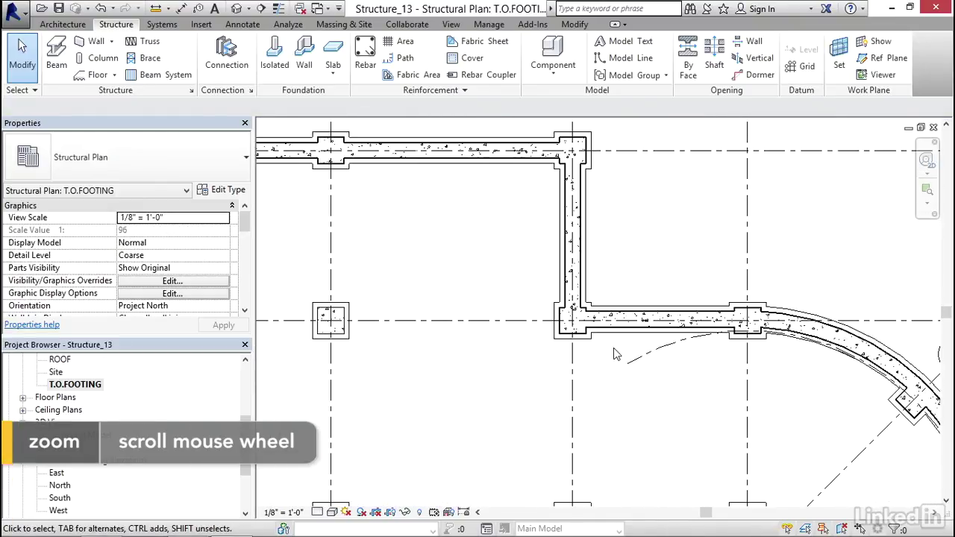
middle_drag(615, 355, 488, 320)
scroll(544, 240, up, 4)
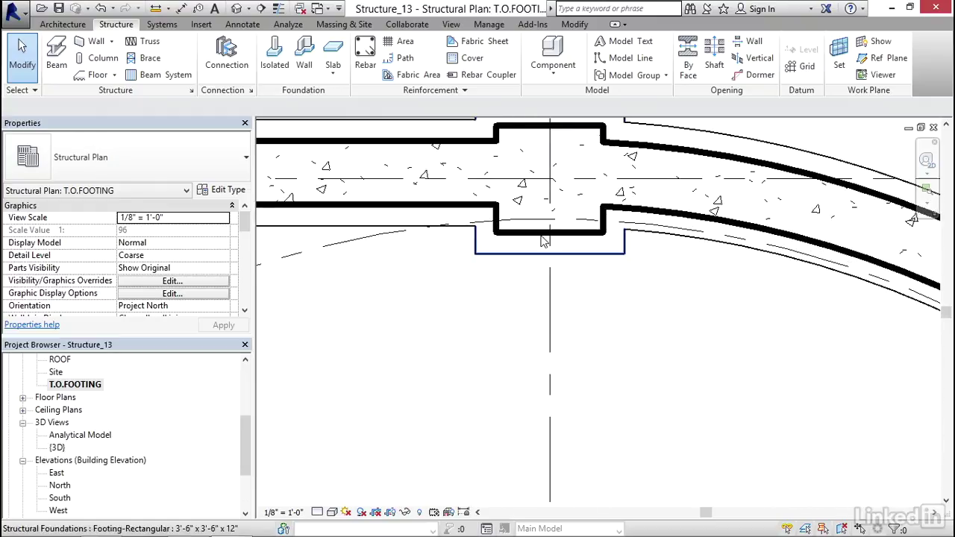
click(239, 9)
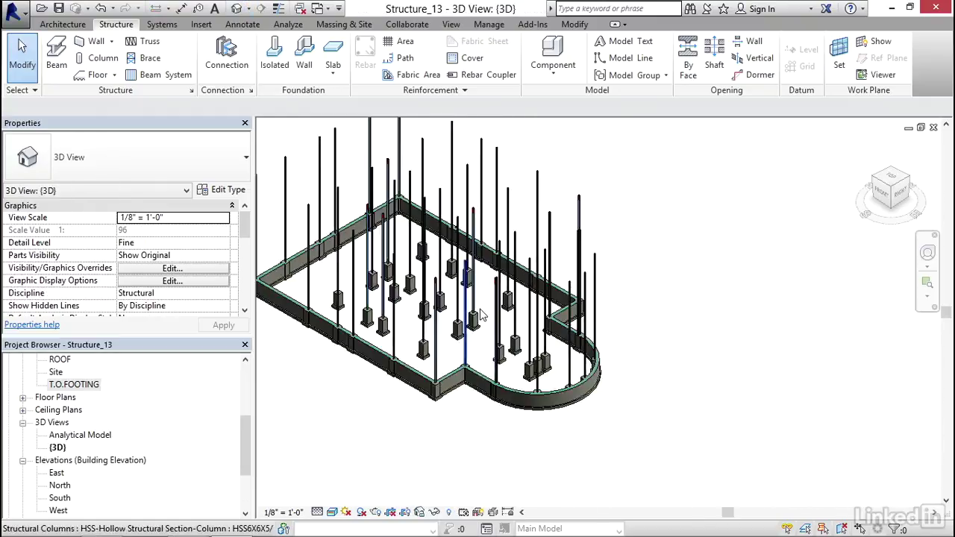
scroll(481, 315, up, 6)
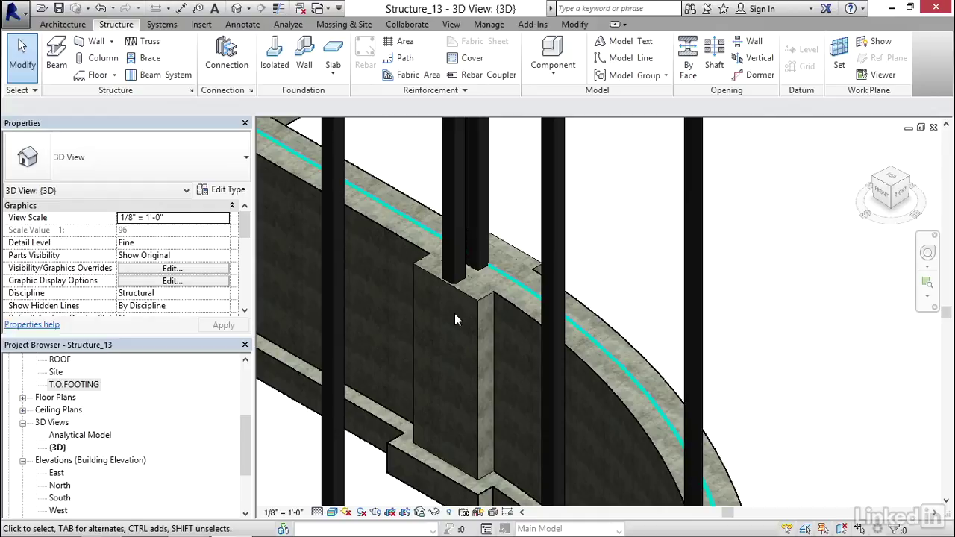
scroll(448, 345, down, 10)
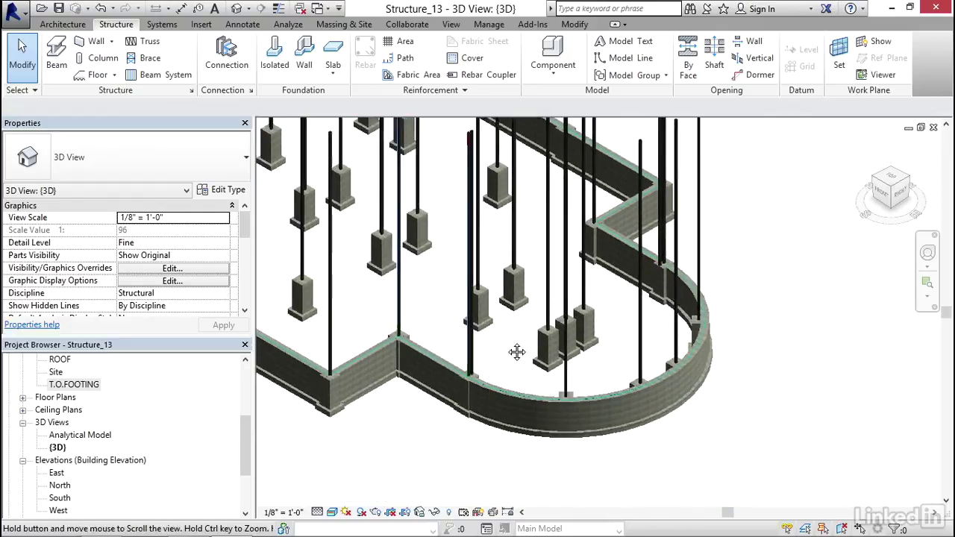
middle_drag(516, 352, 528, 338)
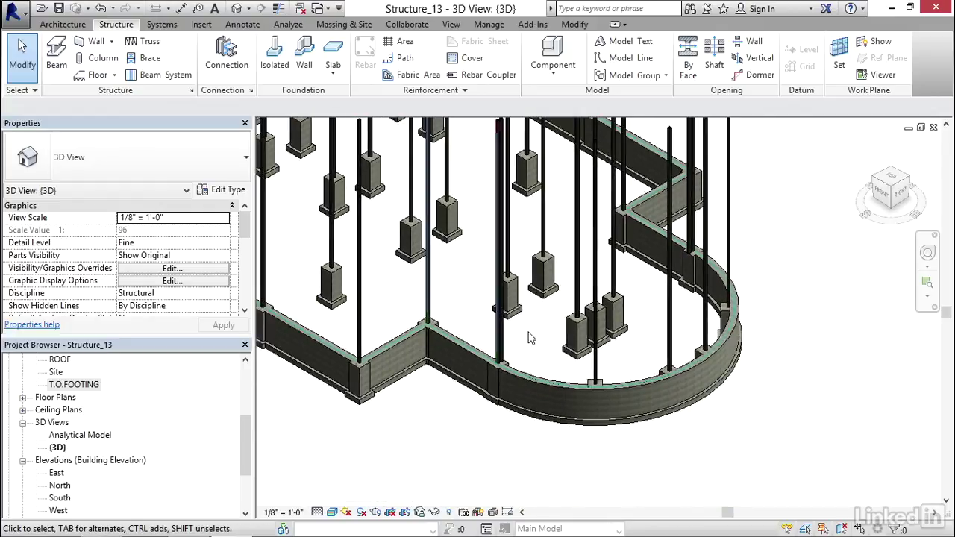
double_click(83, 388)
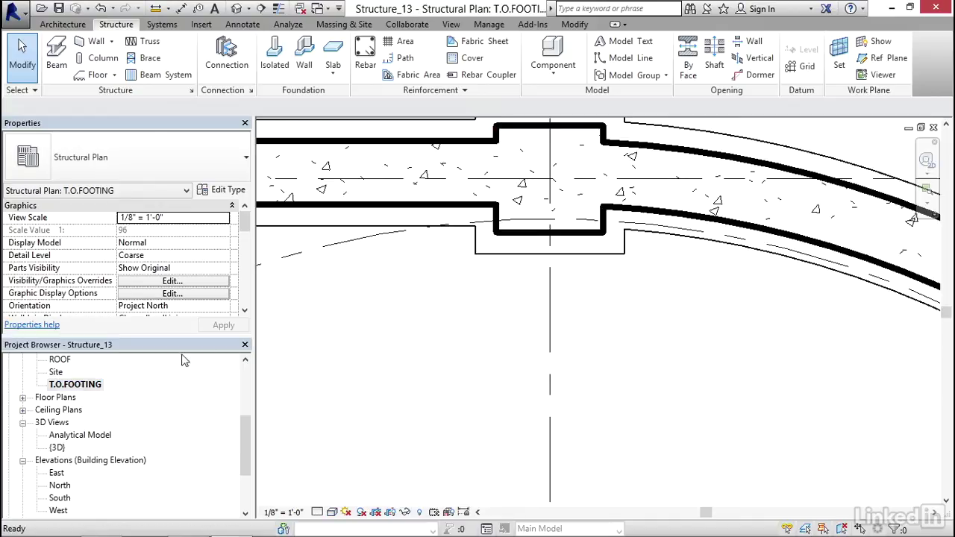
scroll(606, 351, down, 3)
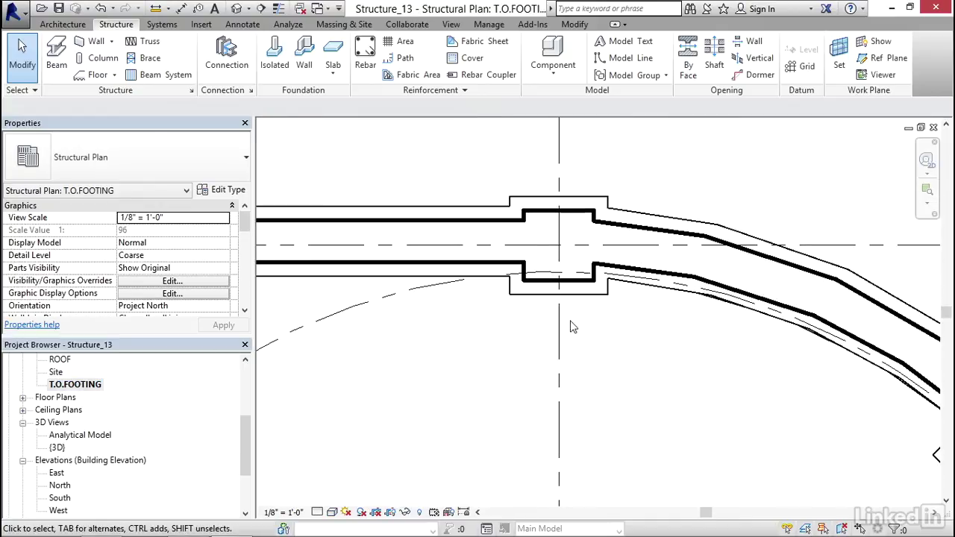
Duplicate column B-7's type as 3' x 2'-6" and set its h dimension to 3'.
click(577, 282)
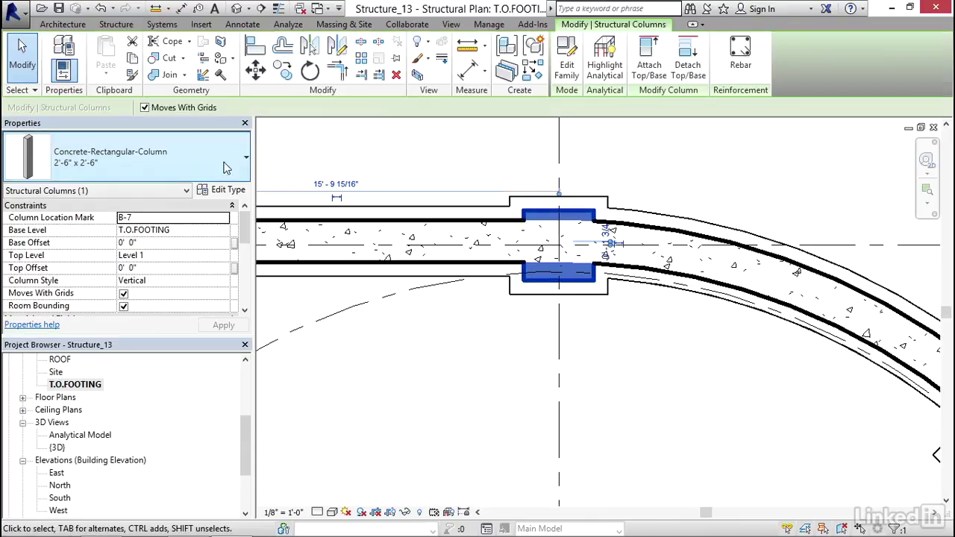
click(228, 191)
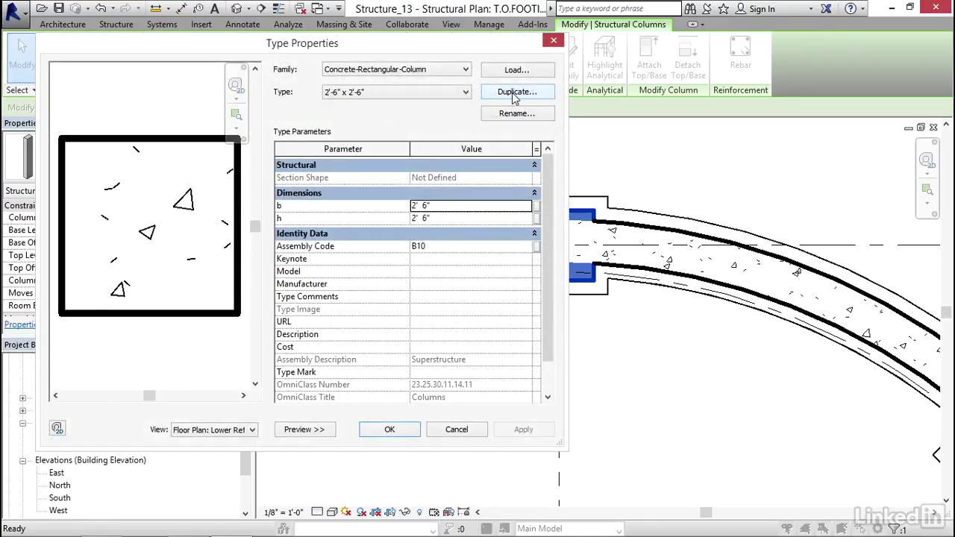
click(510, 91)
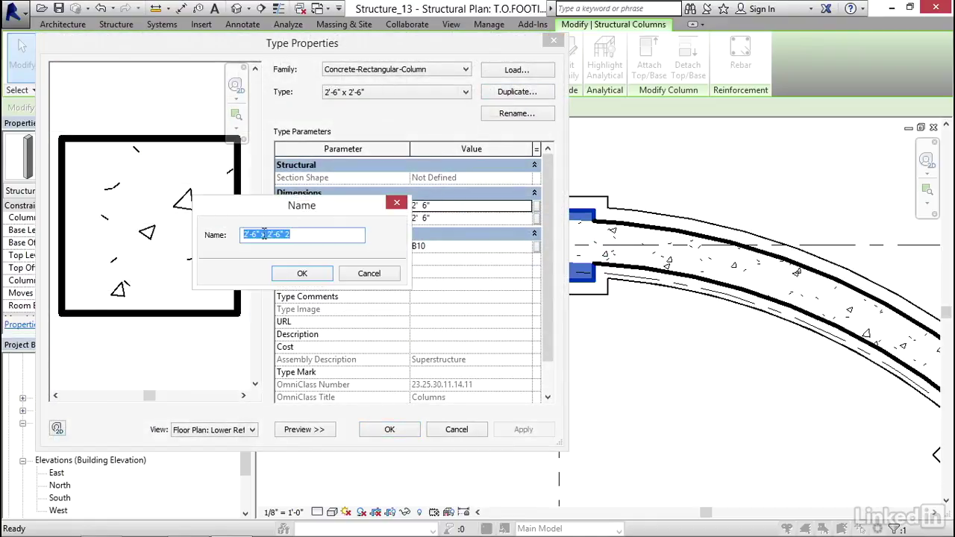
drag(258, 235, 234, 234)
text(3)
click(302, 273)
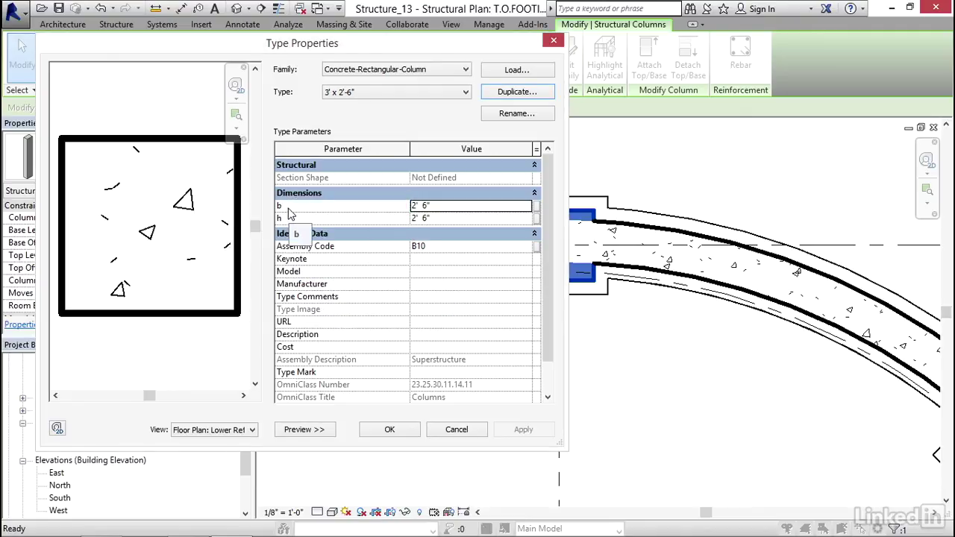
click(457, 217)
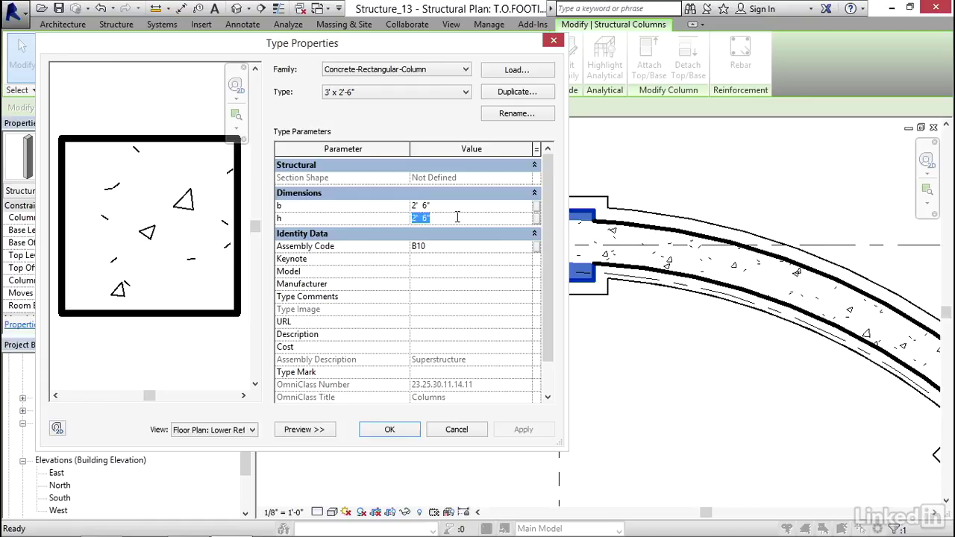
text(3')
Apply the column type, then align the right footing's top edge to the left footing's top edge.
click(389, 430)
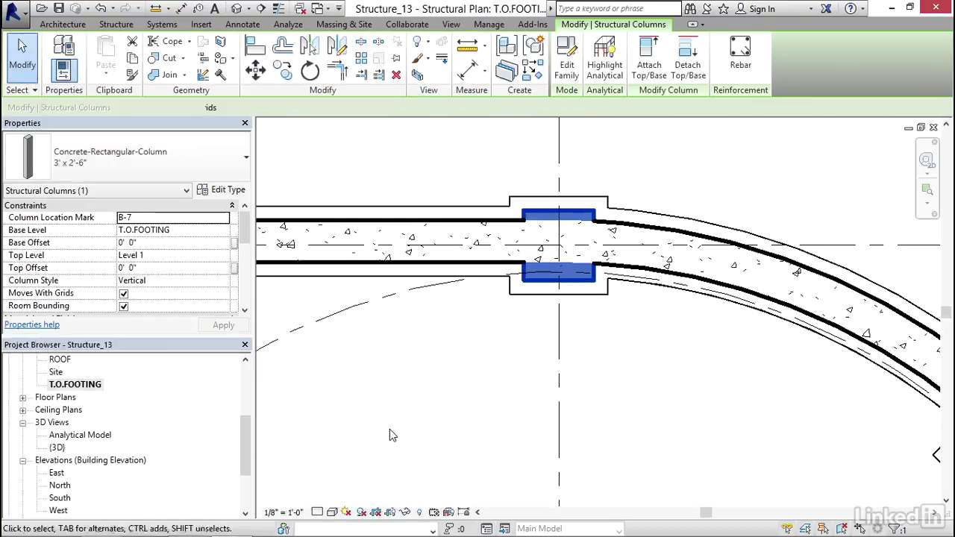
click(546, 332)
middle_drag(544, 321, 650, 316)
key(a)
key(l)
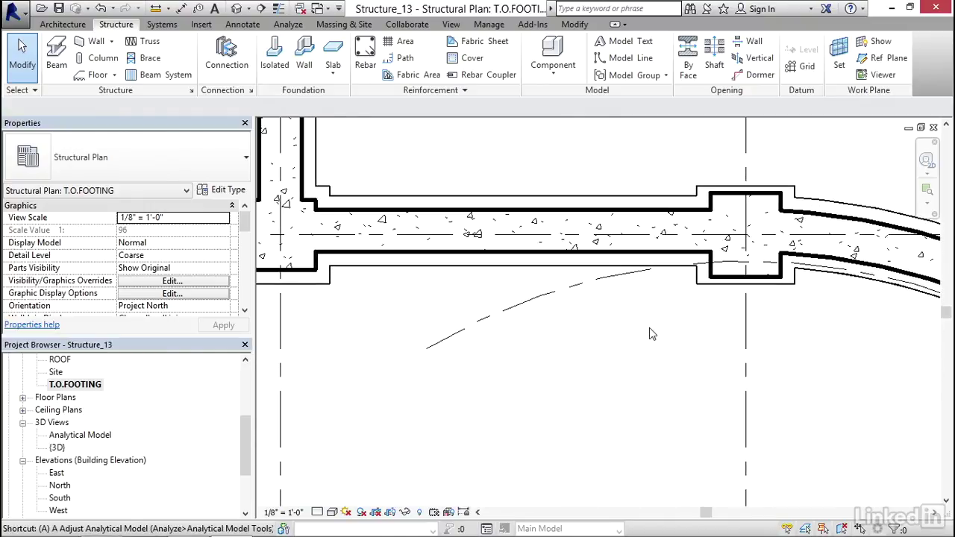
click(311, 202)
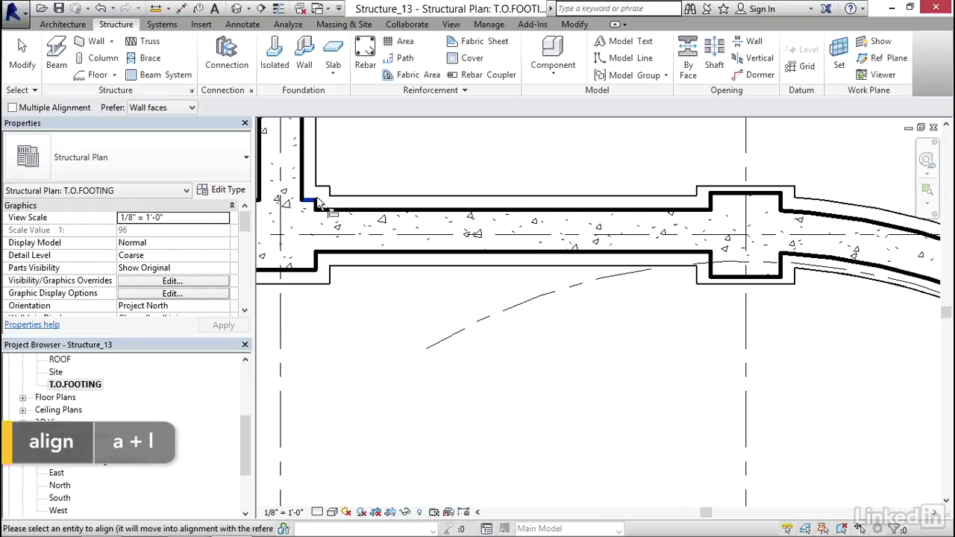
click(727, 196)
key(Escape)
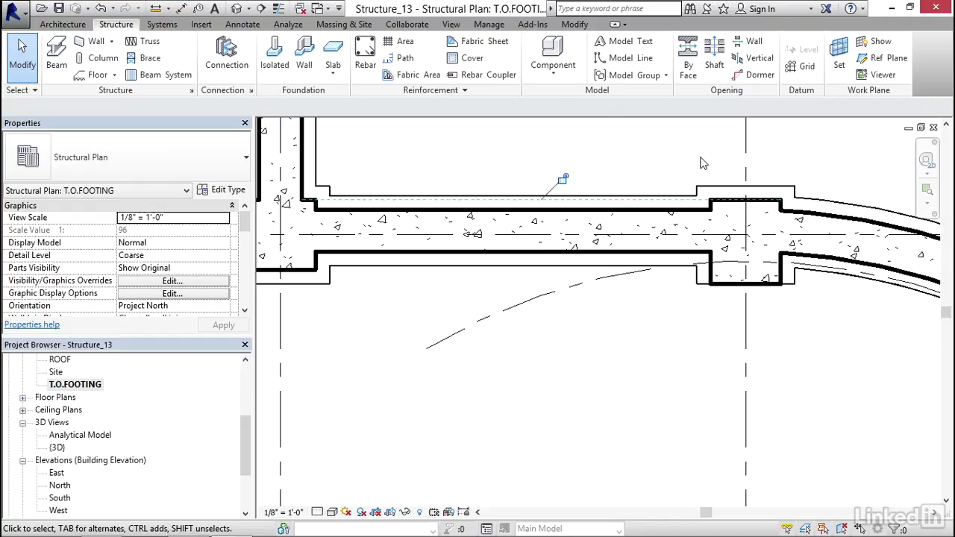
middle_drag(640, 172, 497, 198)
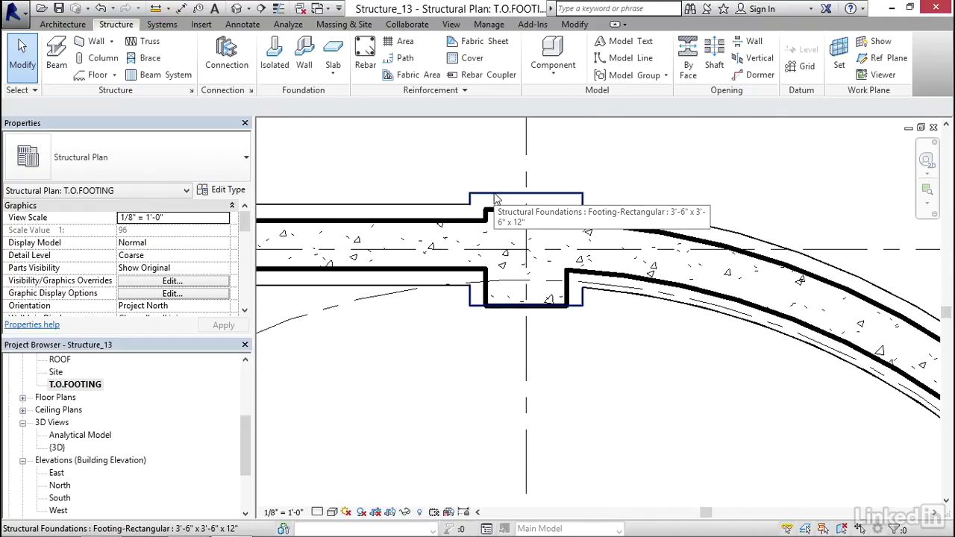
Give the arc-junction footing a new type 4'-0" x 3'-6" x 12" with Length 4'.
click(497, 198)
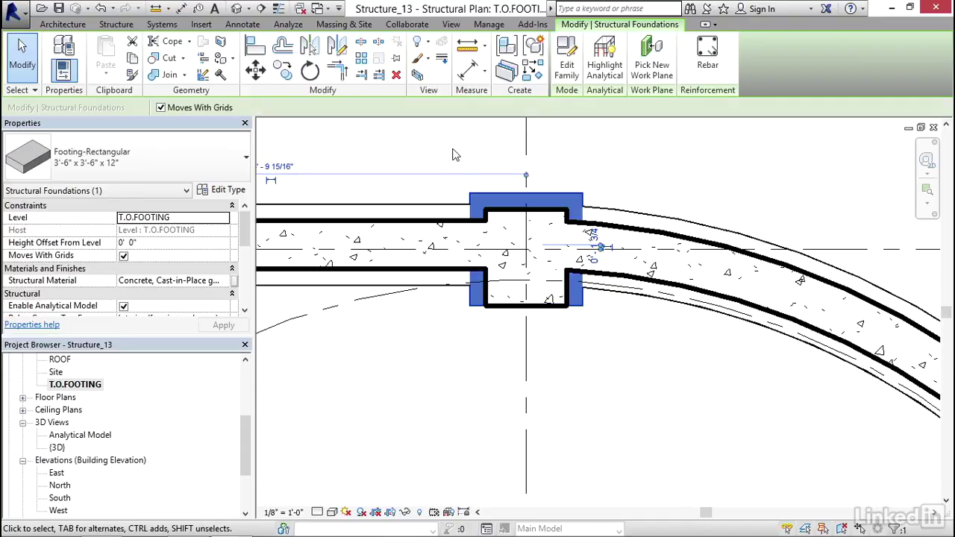
click(220, 191)
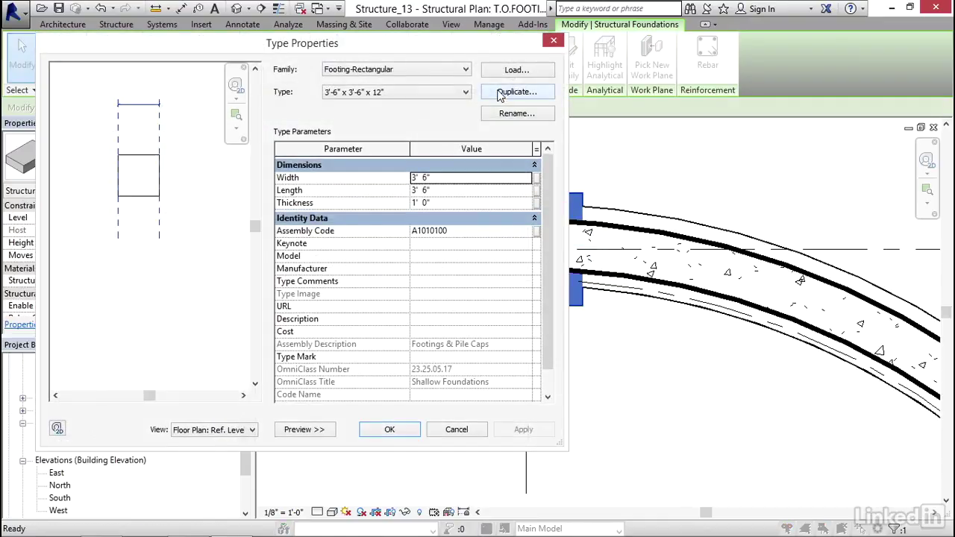
click(499, 96)
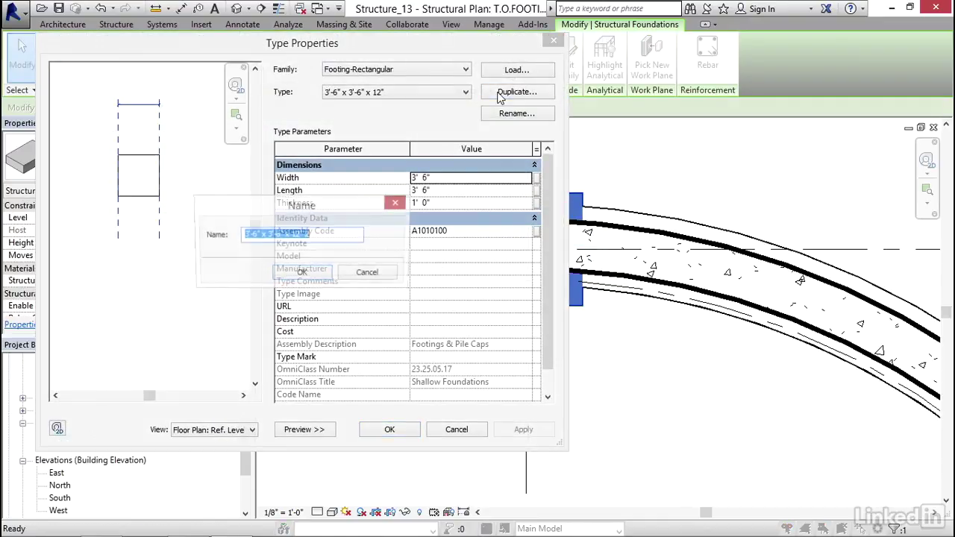
click(244, 234)
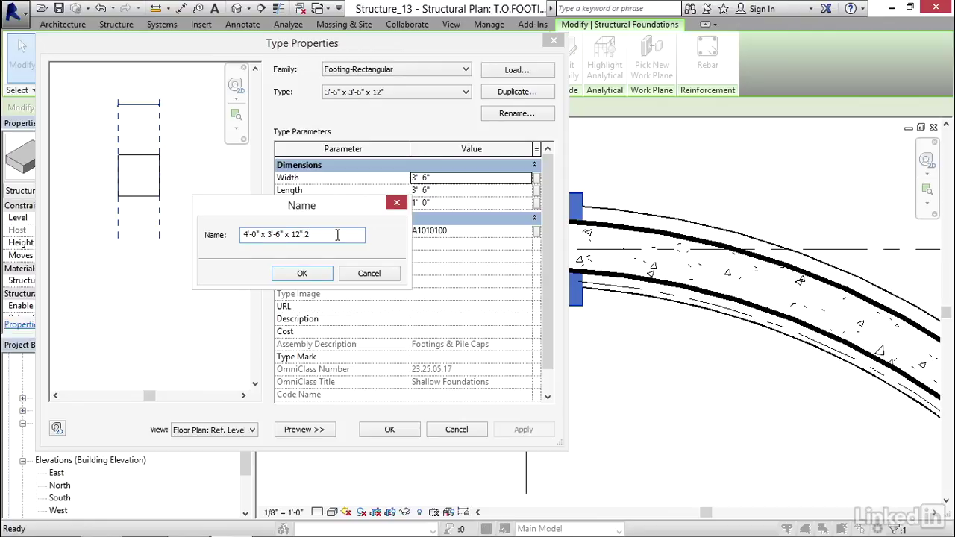
click(301, 275)
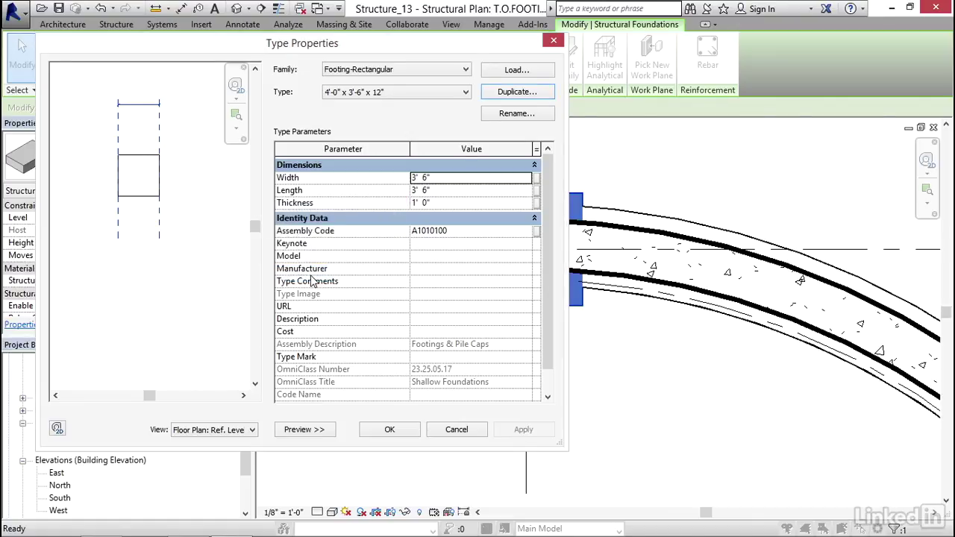
click(442, 191)
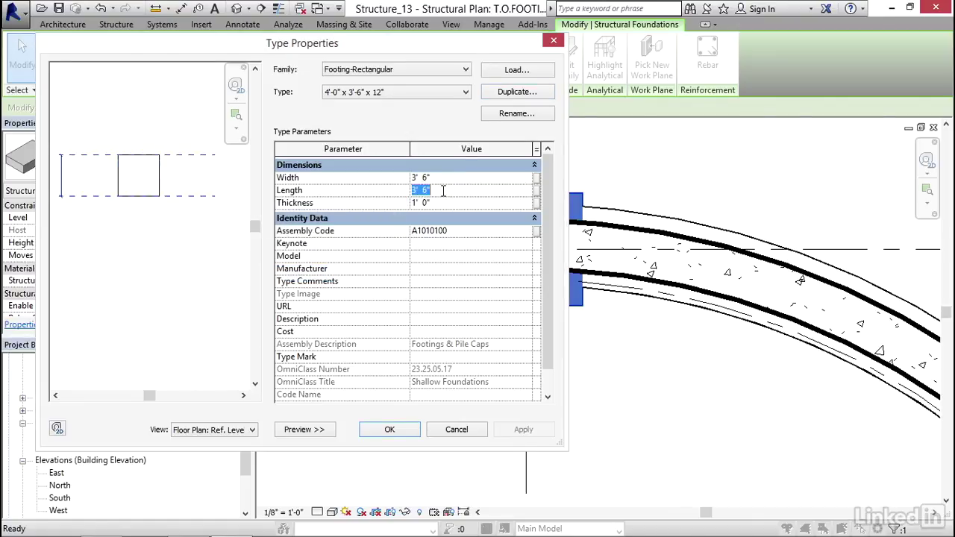
text(4')
click(396, 438)
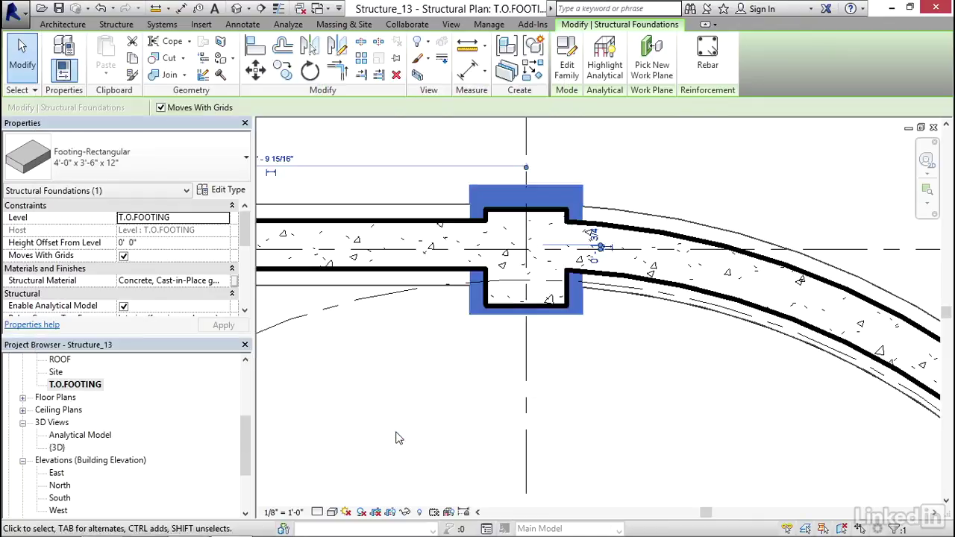
click(420, 381)
middle_drag(418, 377, 582, 341)
Align the enlarged footing's top edge with the left footing's edge.
key(l)
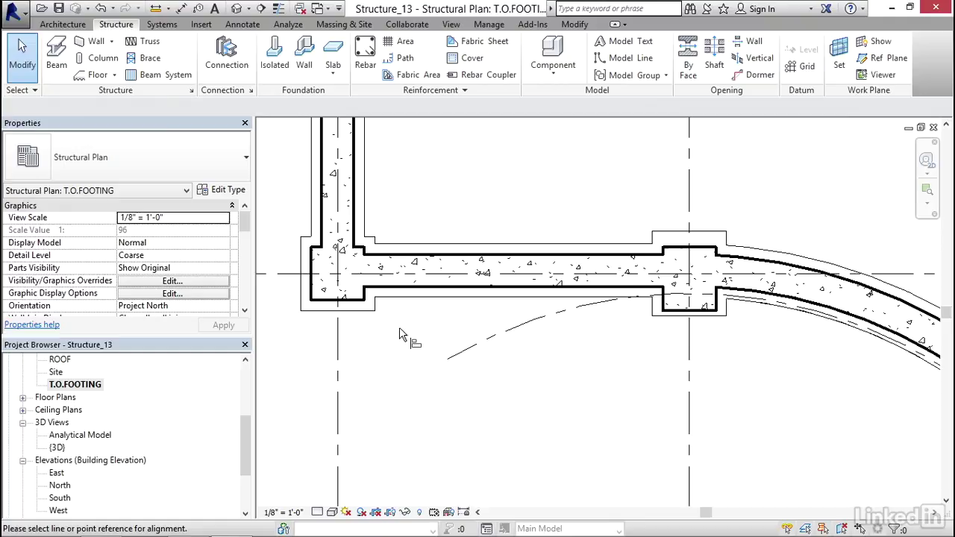
click(373, 242)
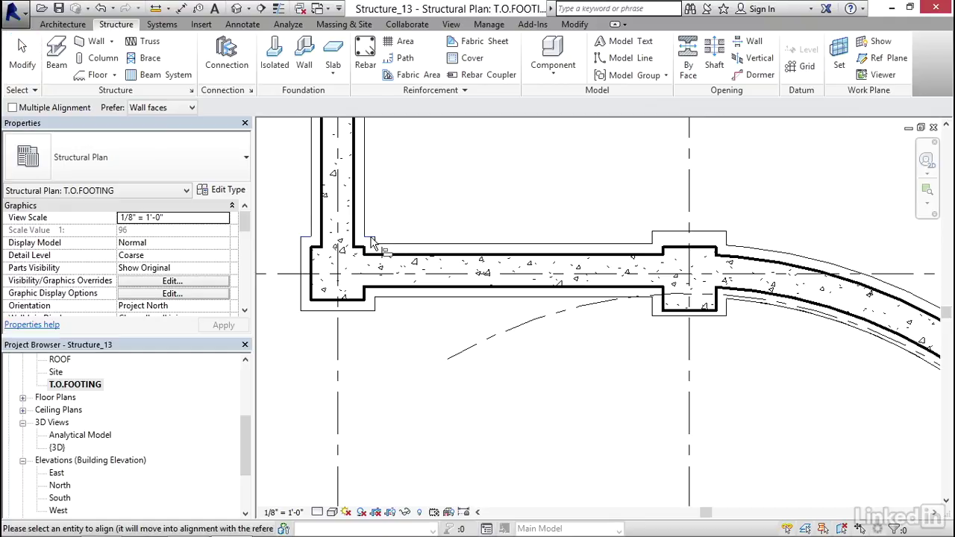
click(672, 237)
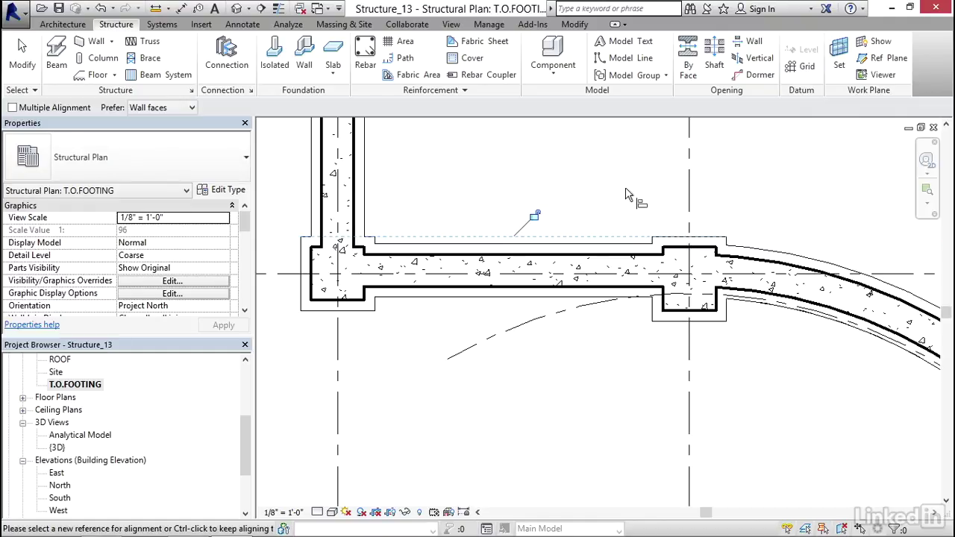
key(Escape)
key(Escape)
scroll(601, 200, down, 3)
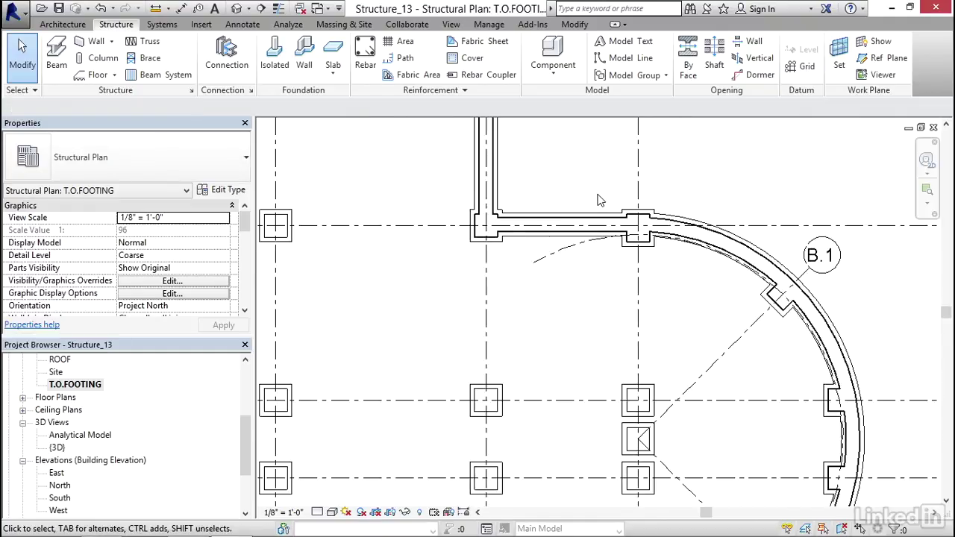
scroll(600, 200, down, 2)
scroll(574, 231, up, 5)
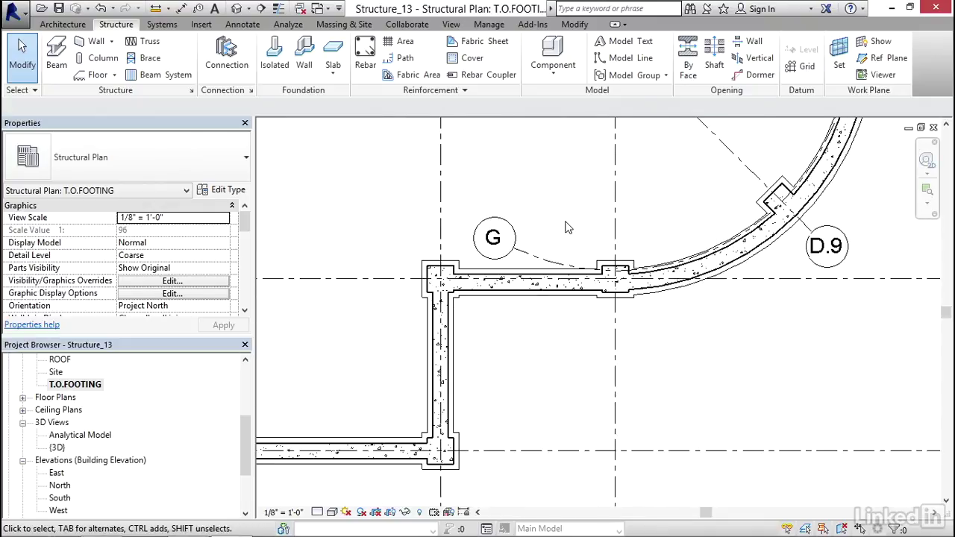
Select the column and footing pieces at the top arc junction.
drag(567, 228, 658, 340)
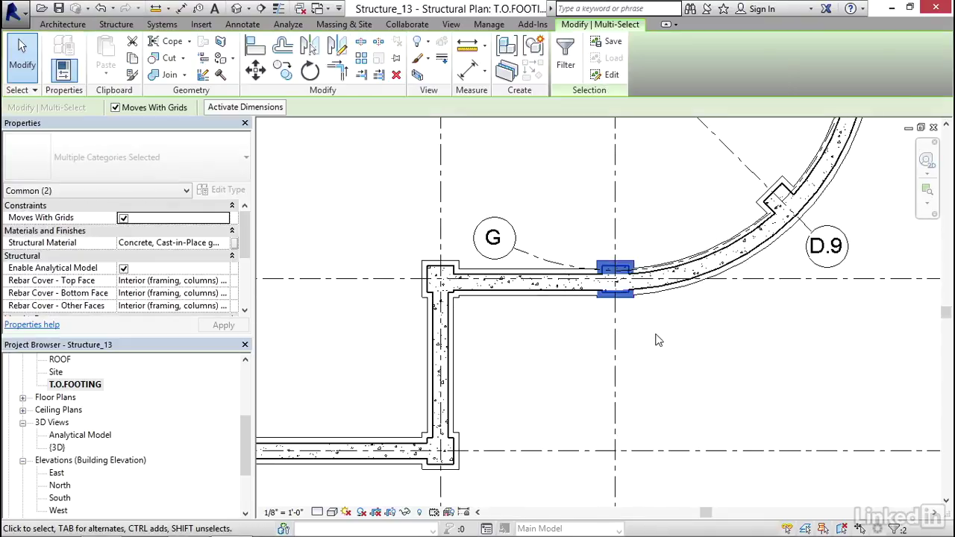
click(655, 335)
scroll(650, 326, down, 3)
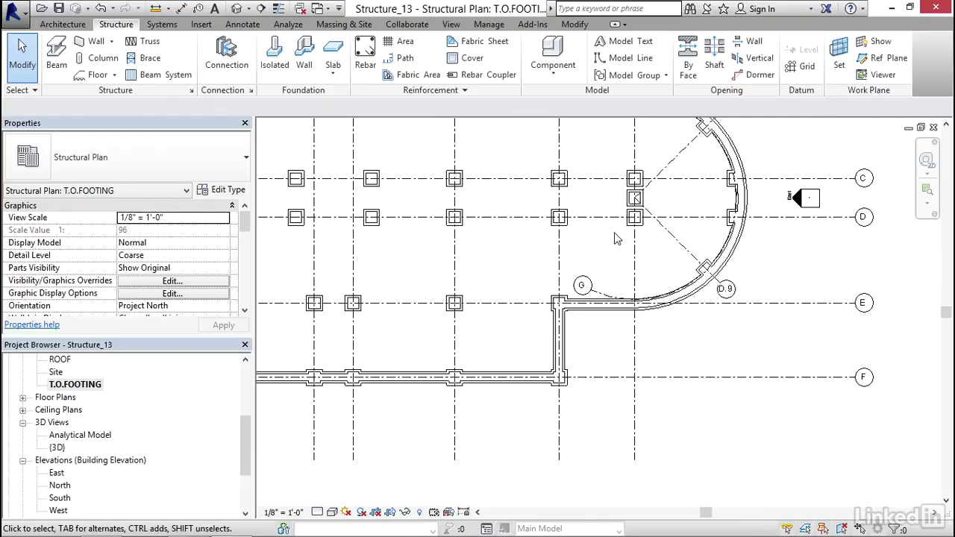
middle_drag(616, 238, 612, 382)
scroll(605, 188, up, 2)
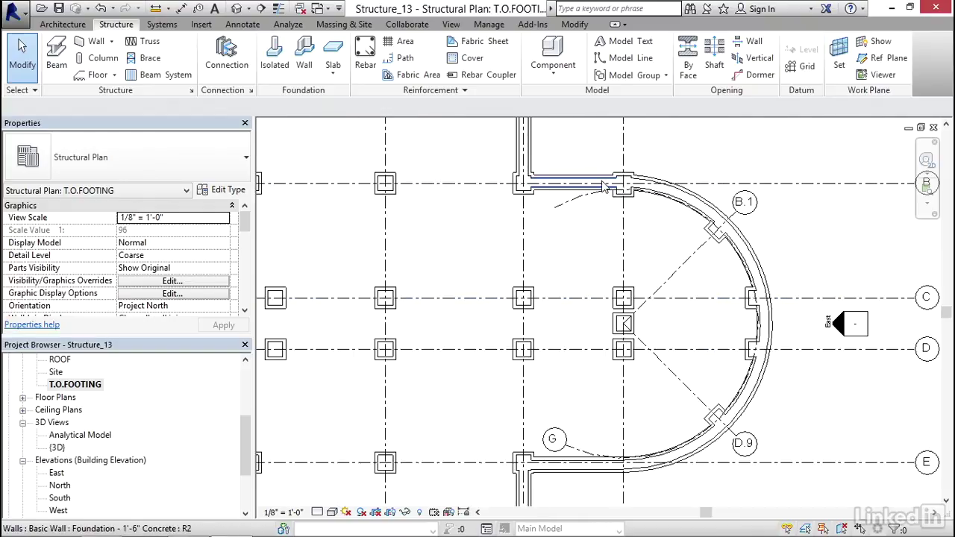
drag(592, 146, 650, 226)
middle_drag(664, 320, 623, 257)
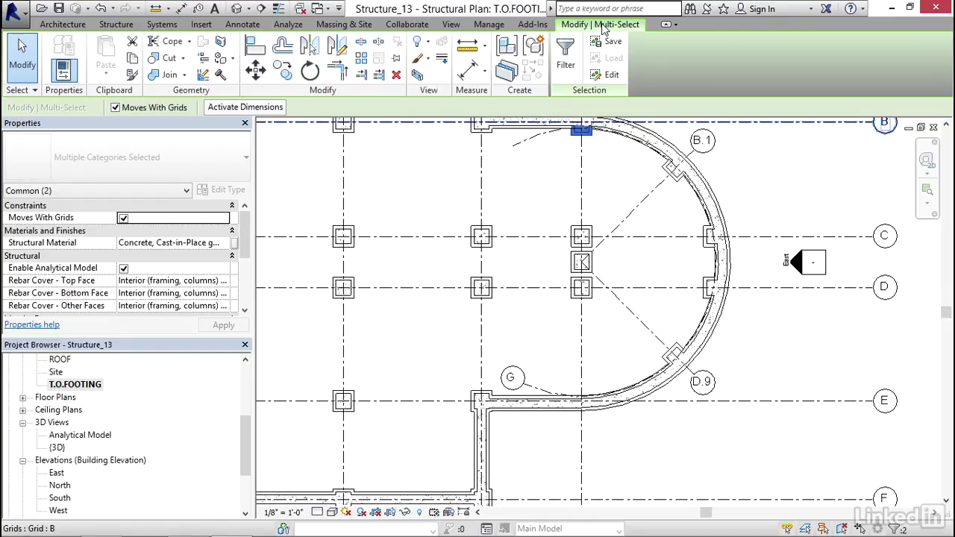
Mirror a copy of the selected pieces across a horizontal axis through the middle column.
click(338, 47)
scroll(567, 261, up, 4)
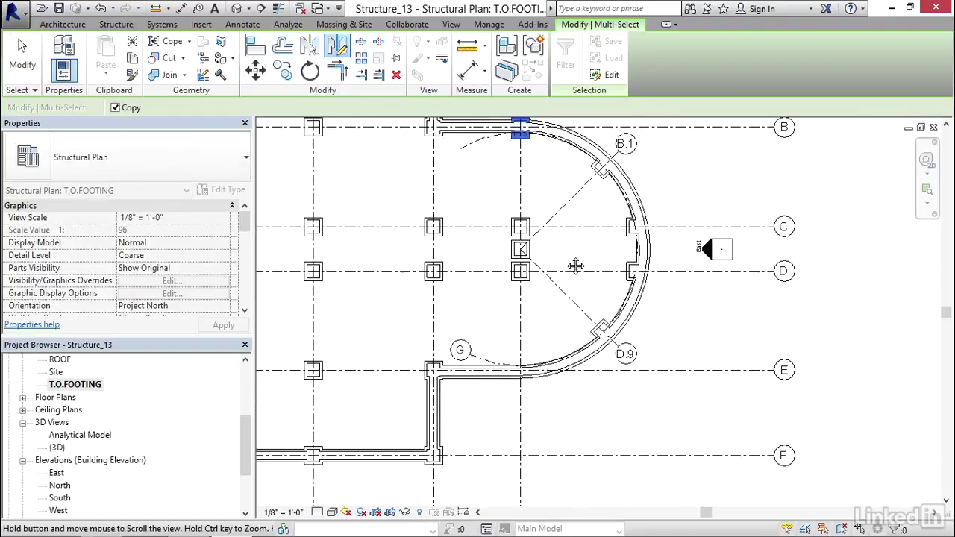
click(476, 240)
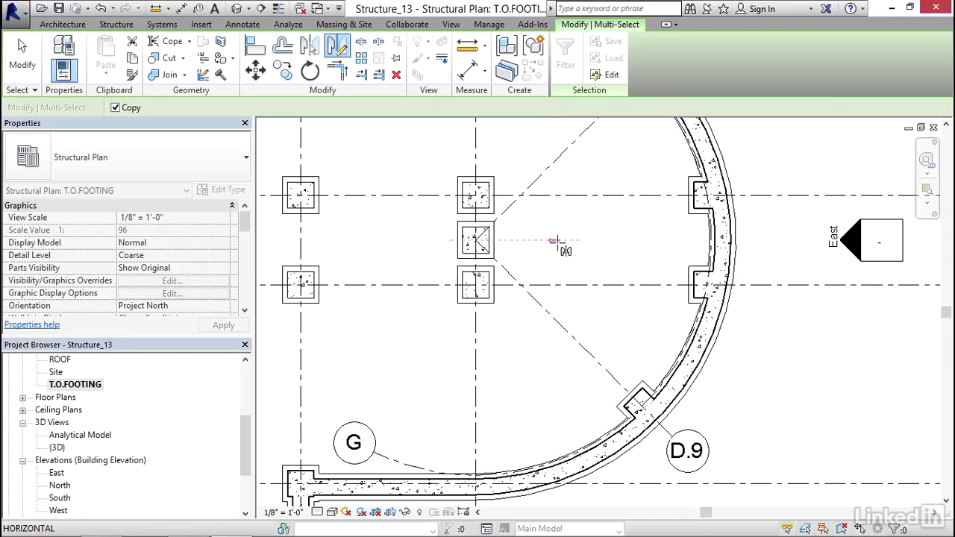
click(601, 240)
middle_drag(580, 336, 622, 235)
key(Escape)
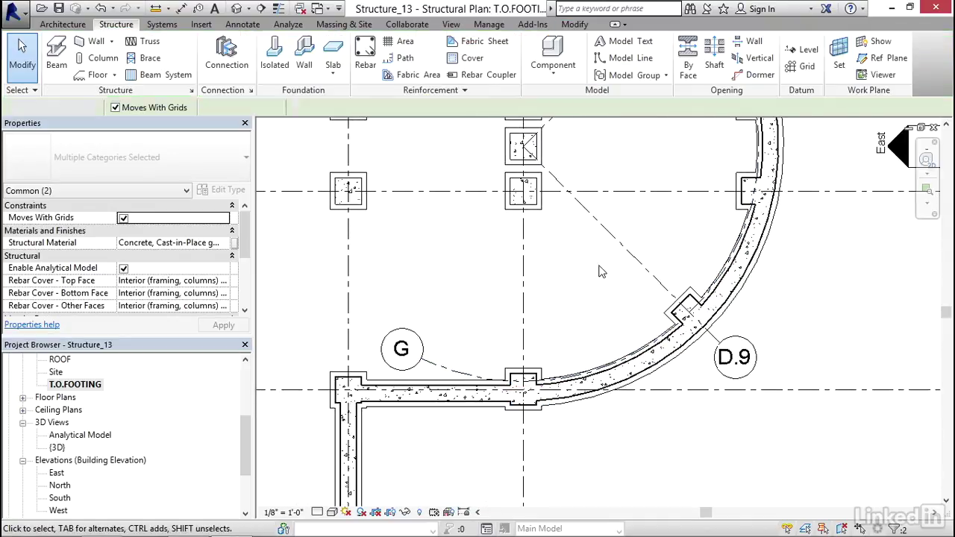
scroll(534, 412, up, 5)
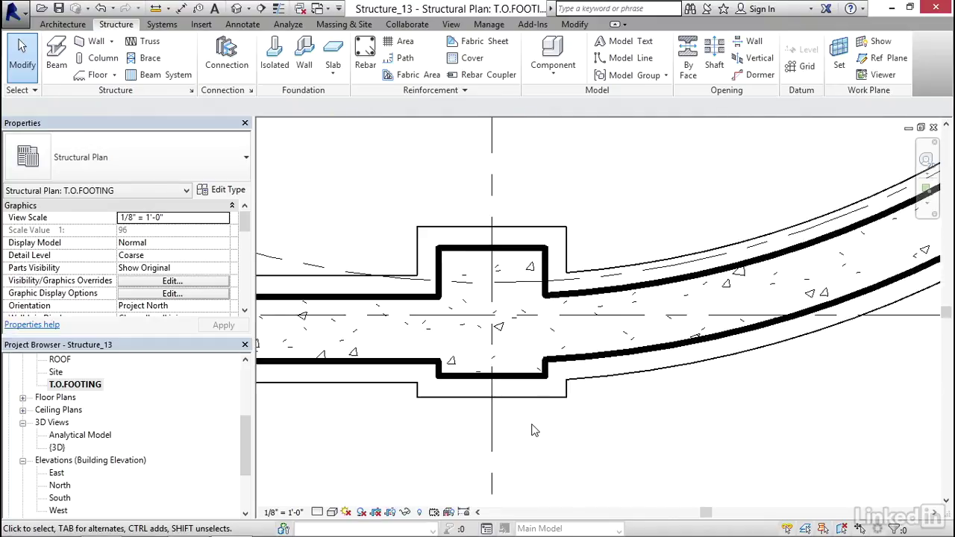
scroll(534, 431, down, 1)
scroll(525, 420, down, 5)
middle_drag(526, 420, 672, 396)
Switch to the default 3D view and inspect the footings along the curved foundation wall.
click(236, 9)
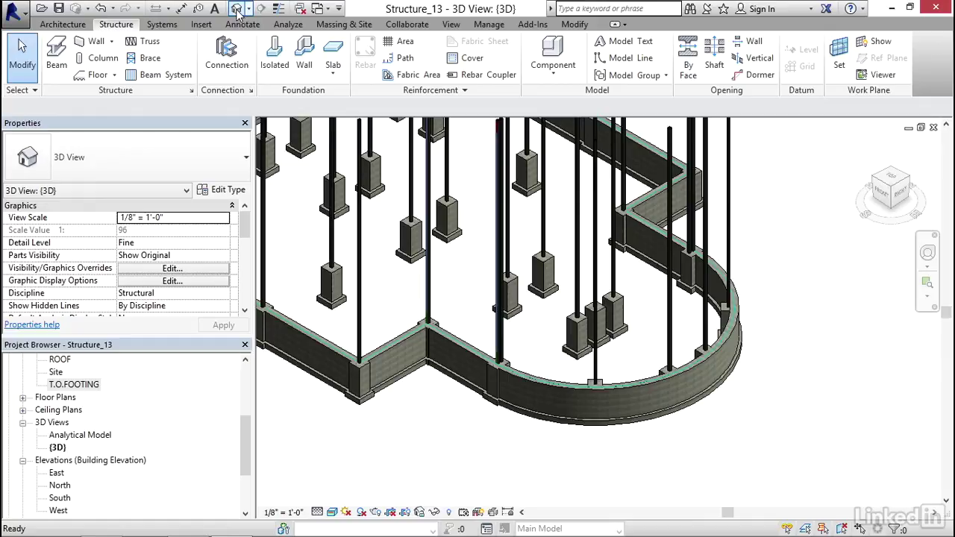
scroll(567, 291, up, 6)
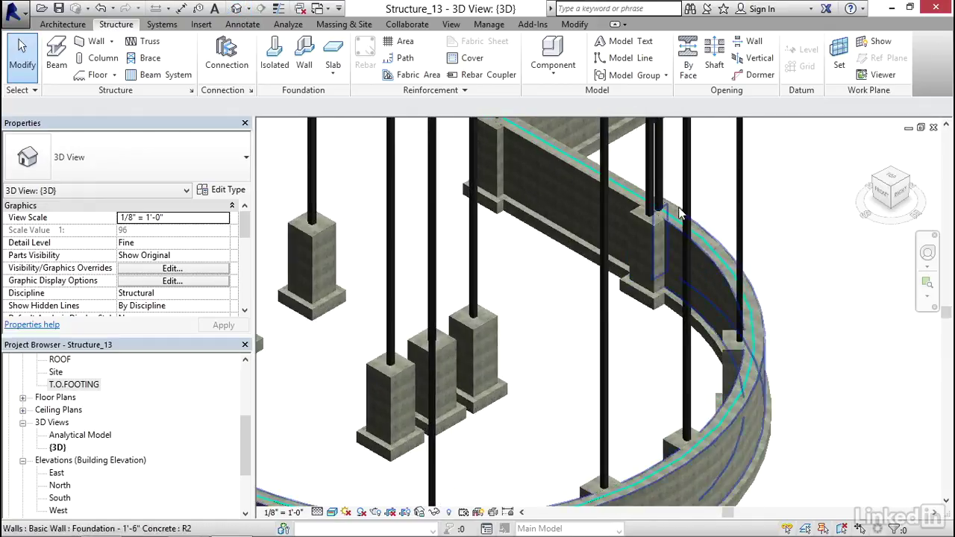
scroll(694, 141, down, 6)
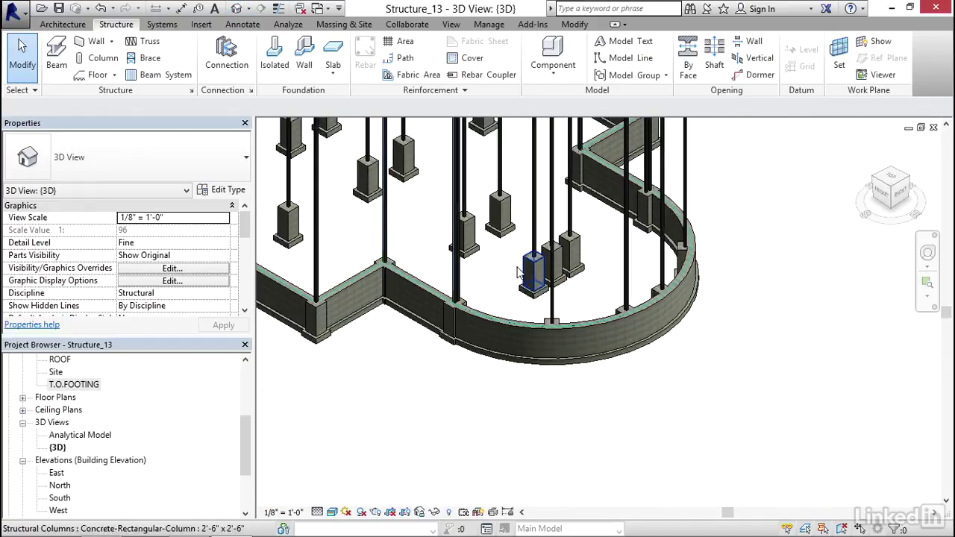
click(531, 297)
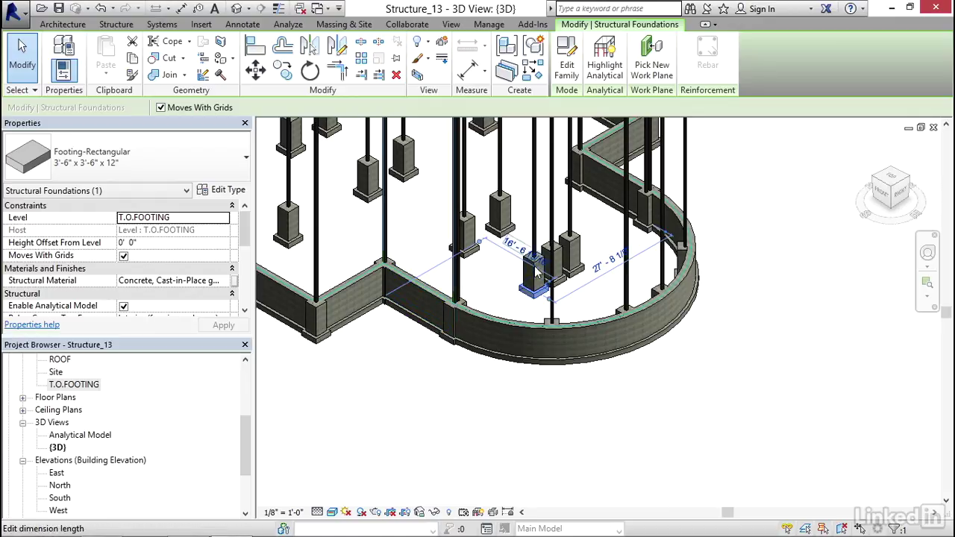
middle_drag(535, 293, 554, 302)
key(Escape)
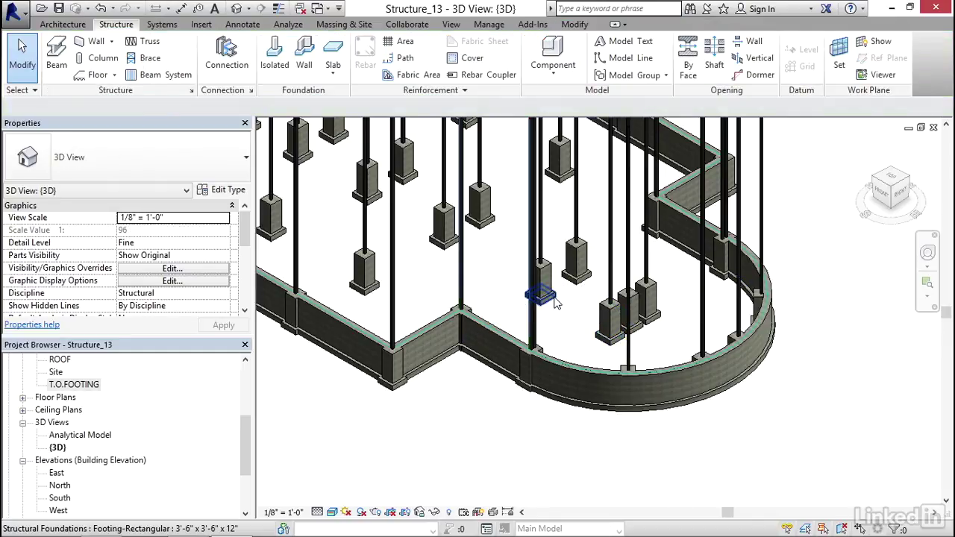
middle_drag(597, 336, 496, 335)
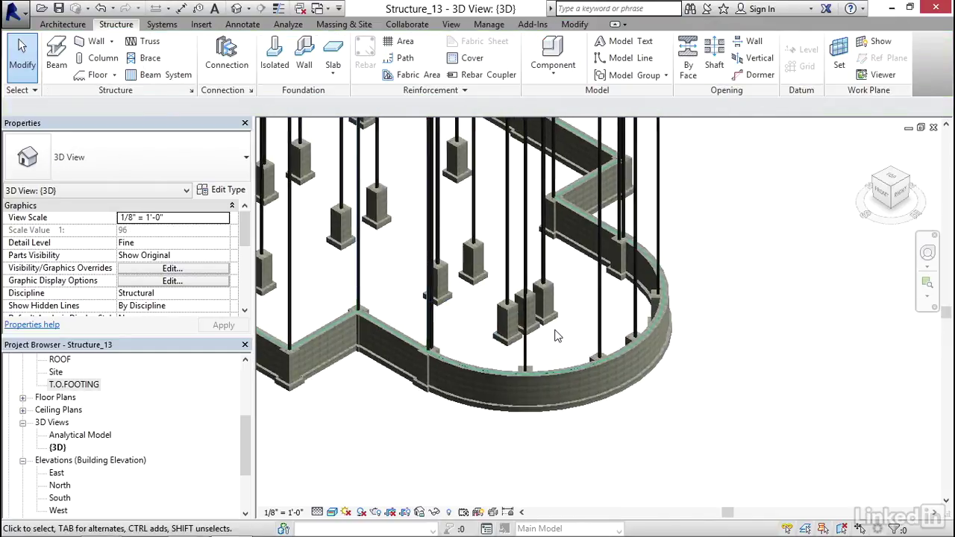